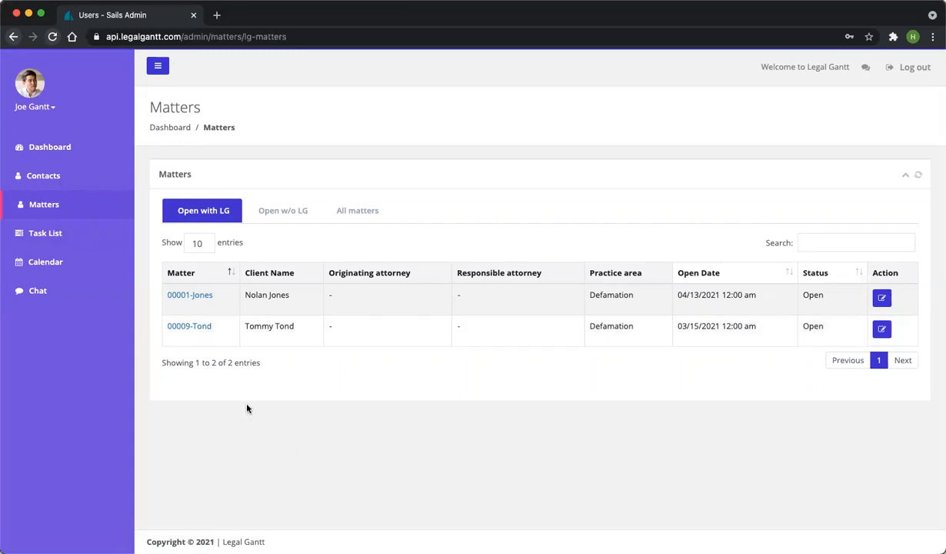
Step: Open the defamation matter with the 03/15/2021 open date and check its case type
click(192, 331)
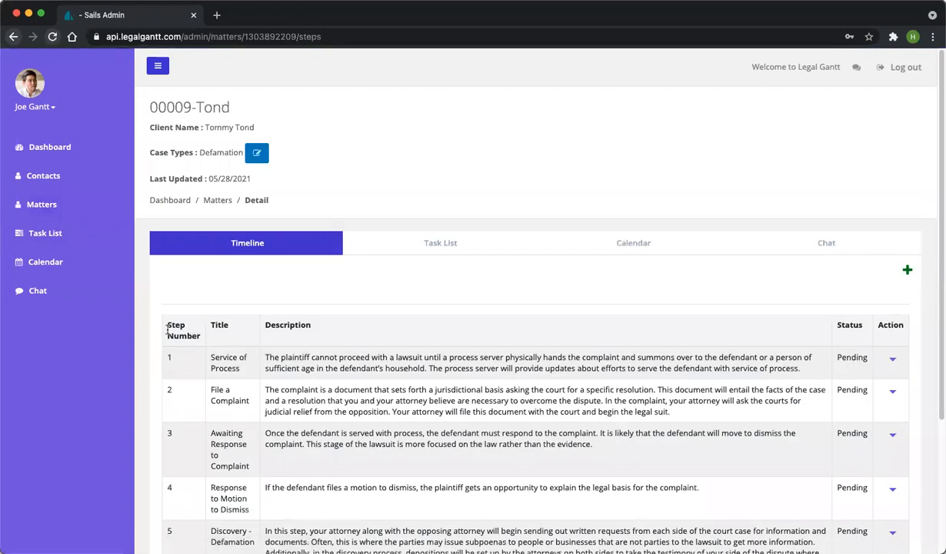
drag(144, 153, 244, 154)
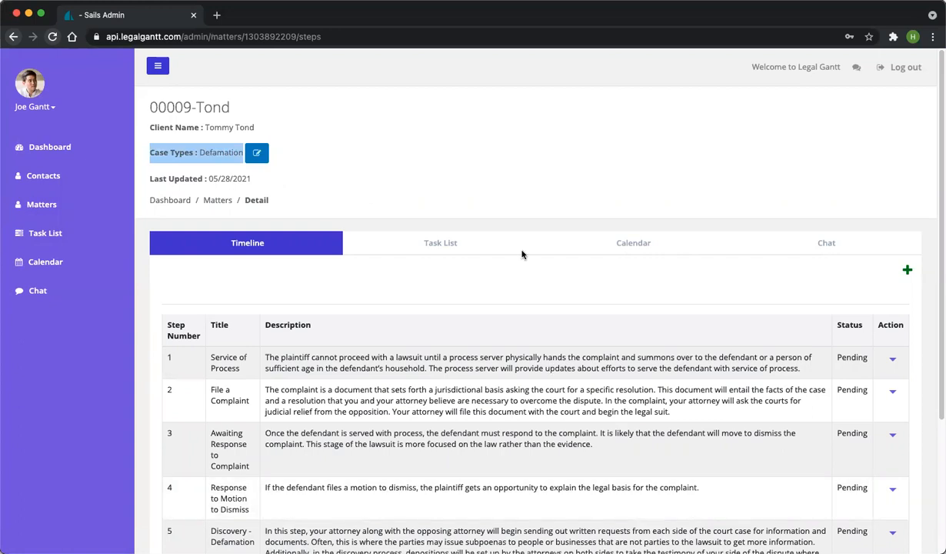
click(496, 165)
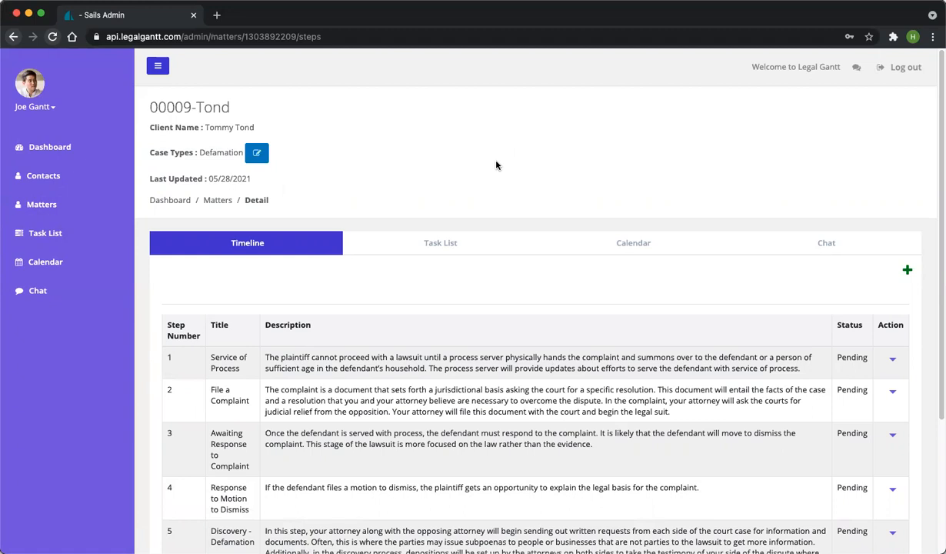
Step: Review the matter's timeline steps, from Service of Process through Trial, with their descriptions and statuses
scroll(321, 252, down, 3)
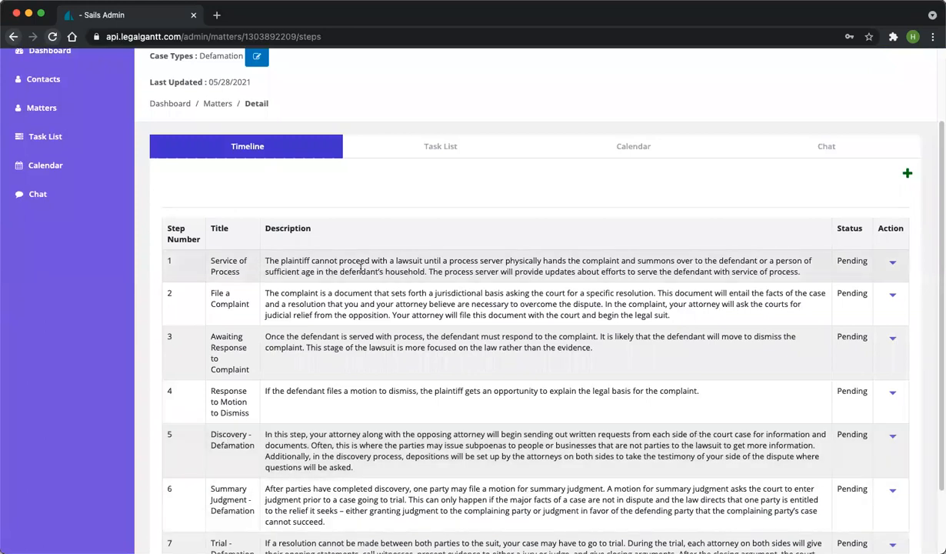
scroll(457, 262, down, 2)
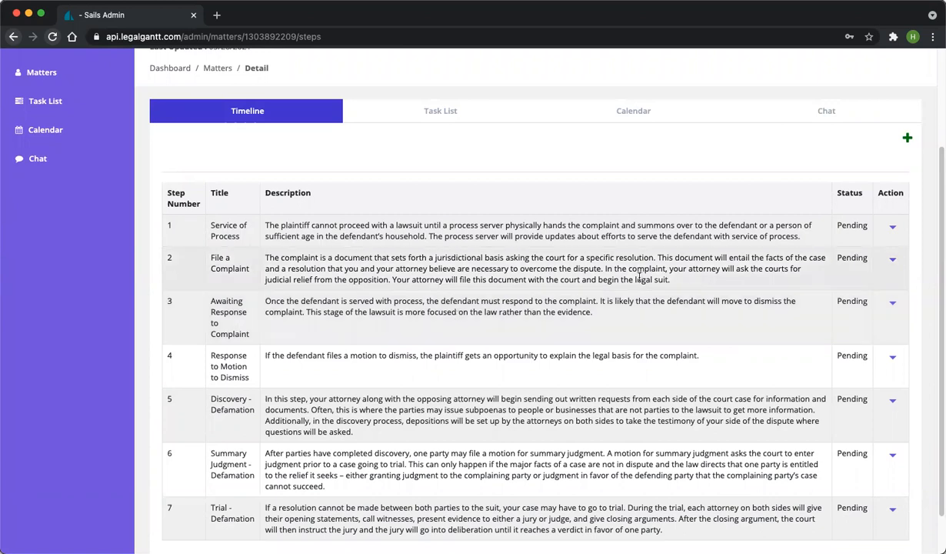
scroll(639, 277, up, 1)
scroll(701, 300, up, 3)
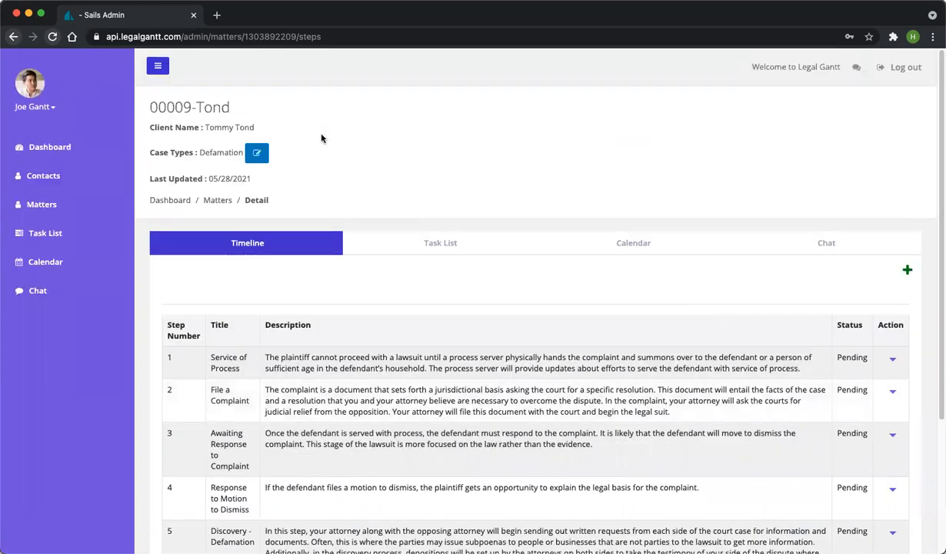
scroll(351, 292, down, 2)
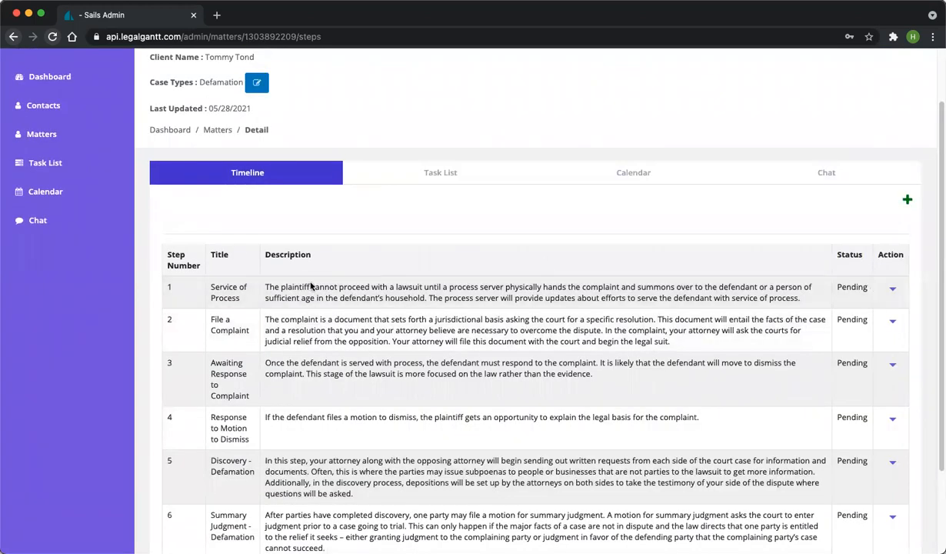
scroll(490, 262, down, 2)
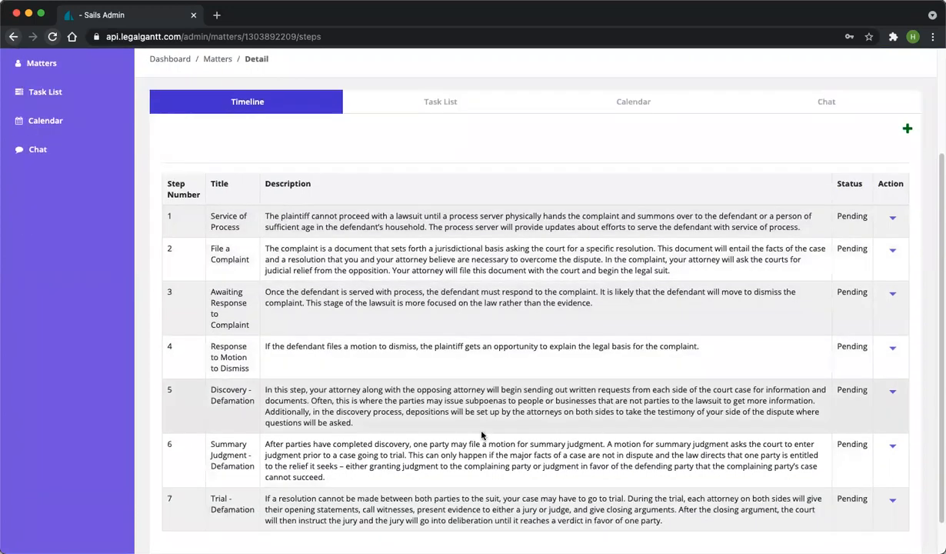
drag(169, 217, 255, 224)
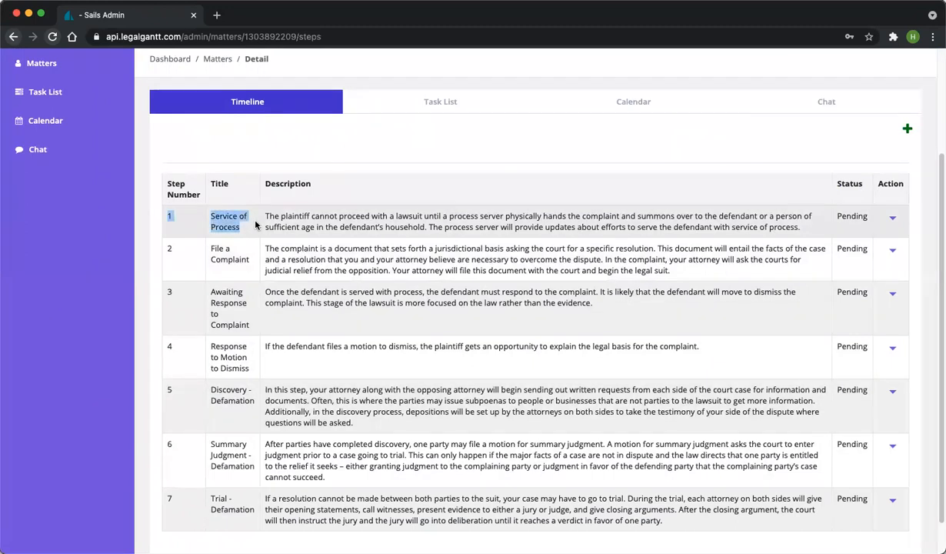
click(306, 219)
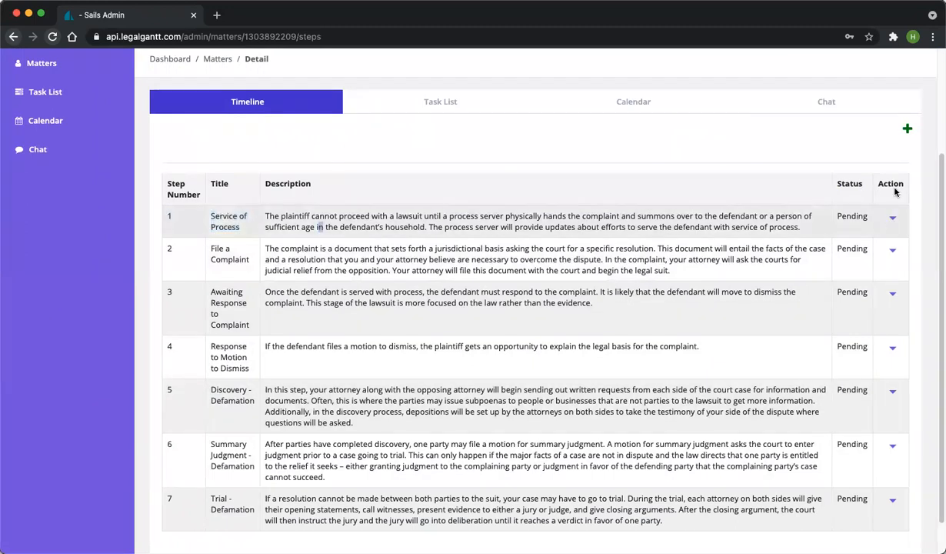
Step: Change the status of the Service of Process step to In progress and save the change
click(892, 220)
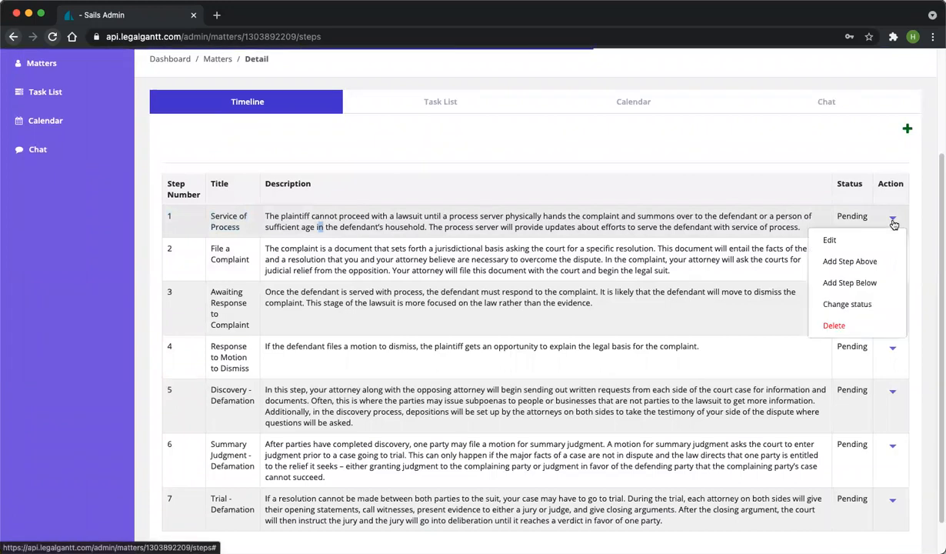
click(846, 304)
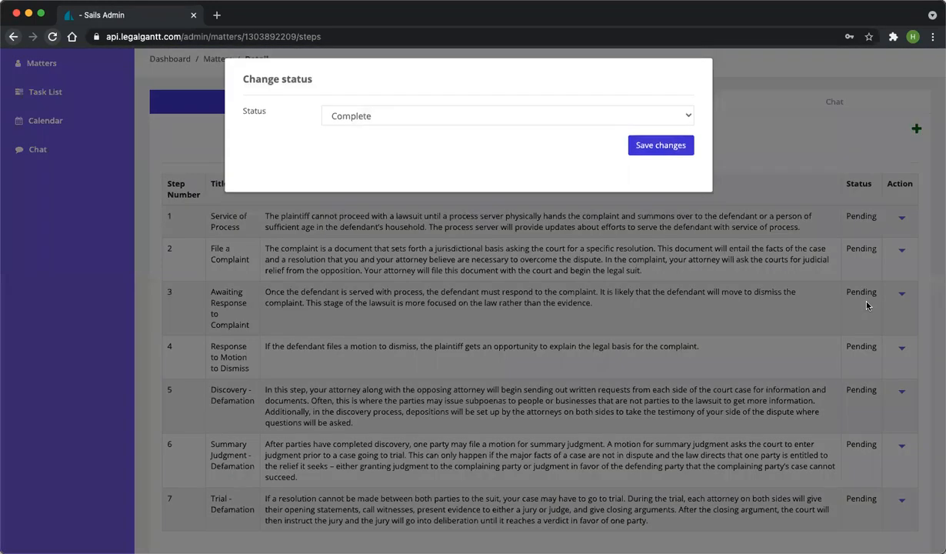
click(421, 123)
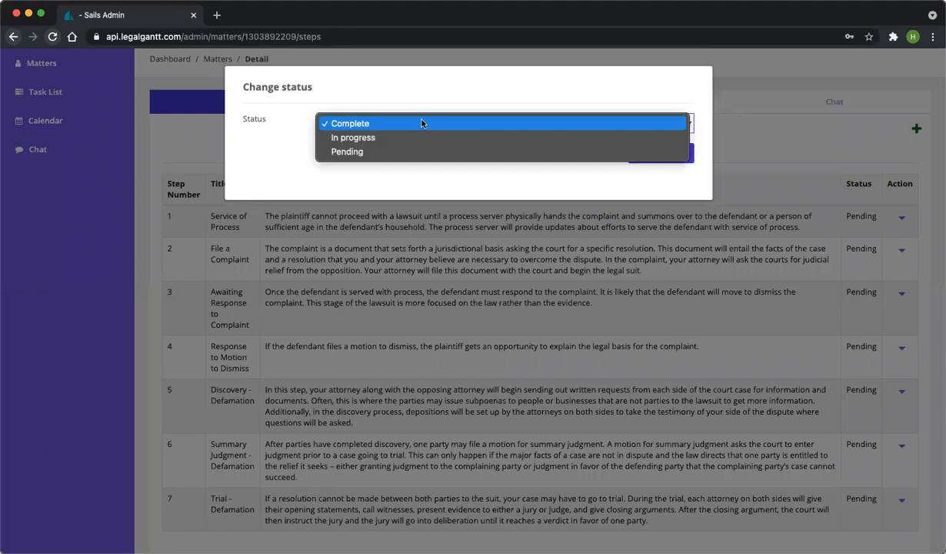
click(388, 143)
click(662, 154)
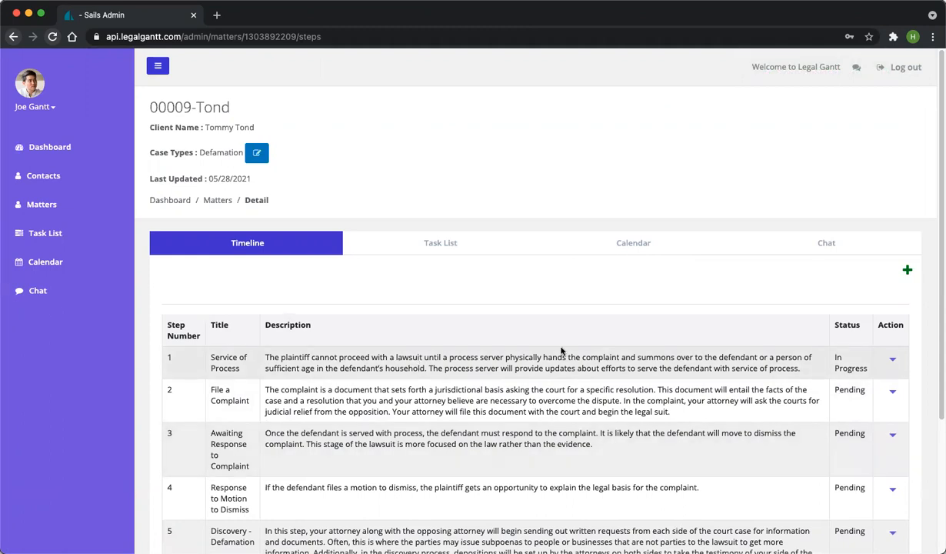
Step: Change the status of the Service of Process step to Complete and save the change
click(892, 360)
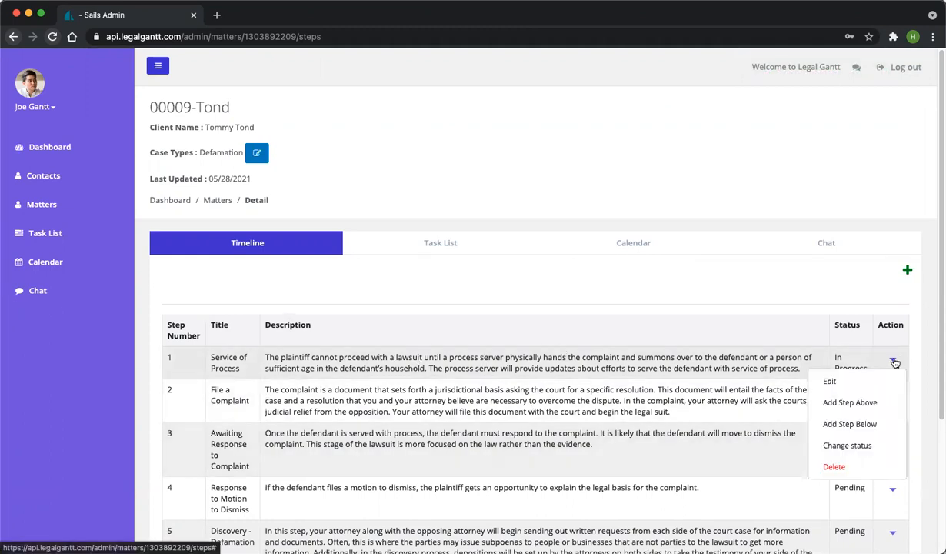
click(847, 446)
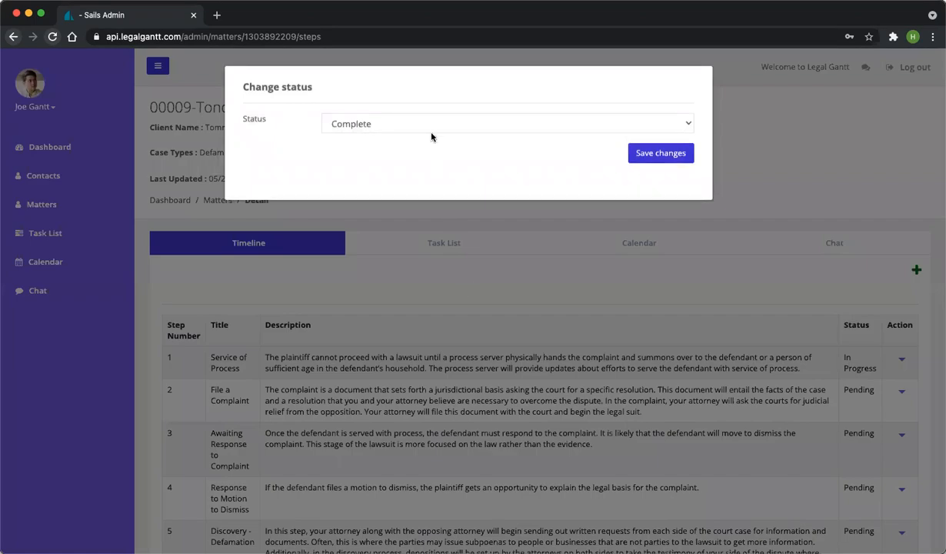
click(657, 158)
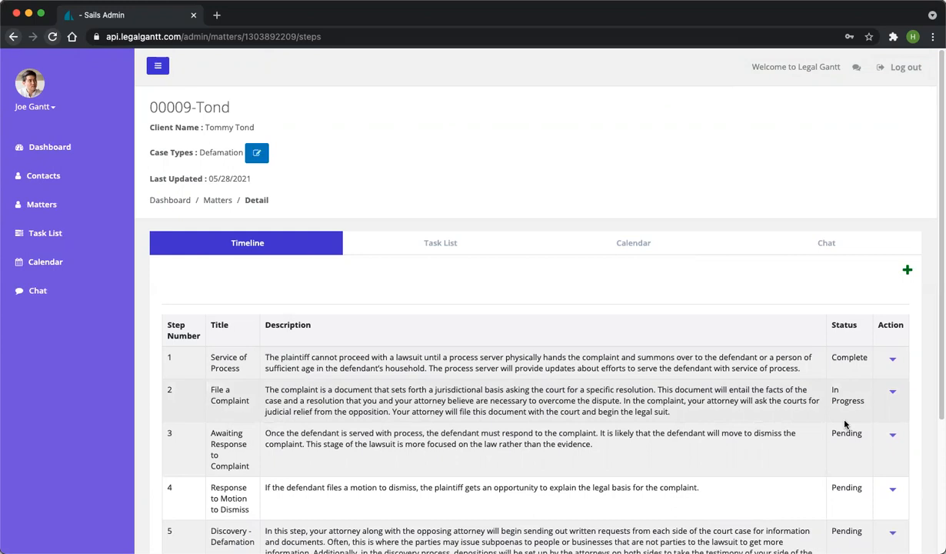
scroll(844, 423, down, 3)
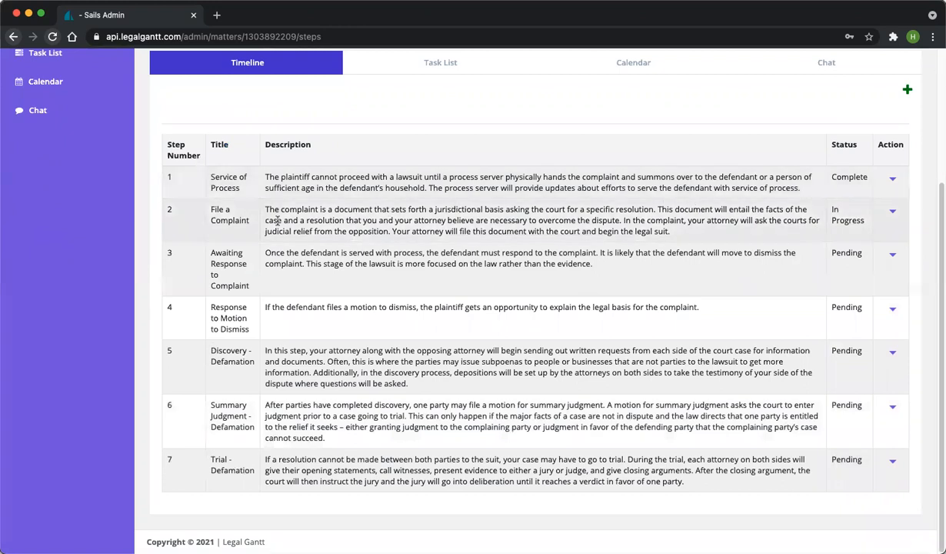
drag(197, 221, 430, 231)
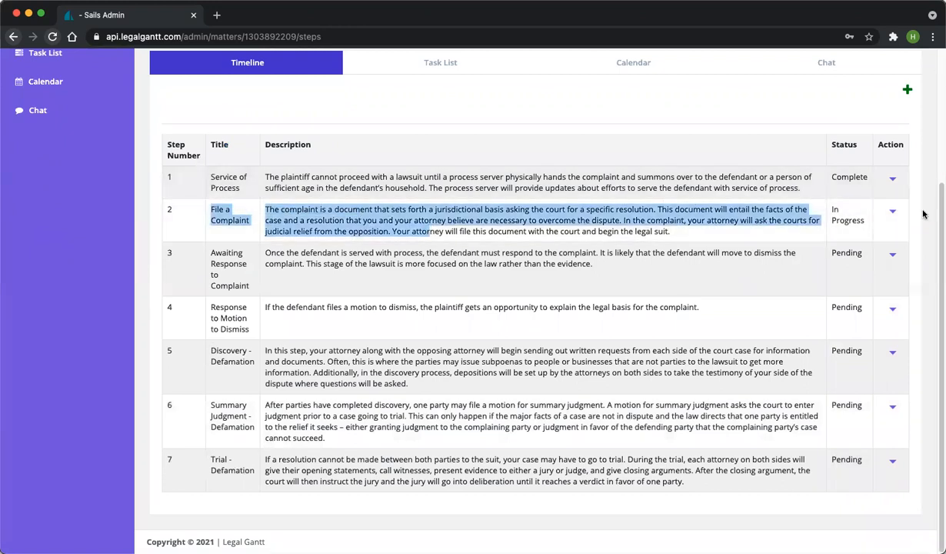
click(893, 212)
click(860, 235)
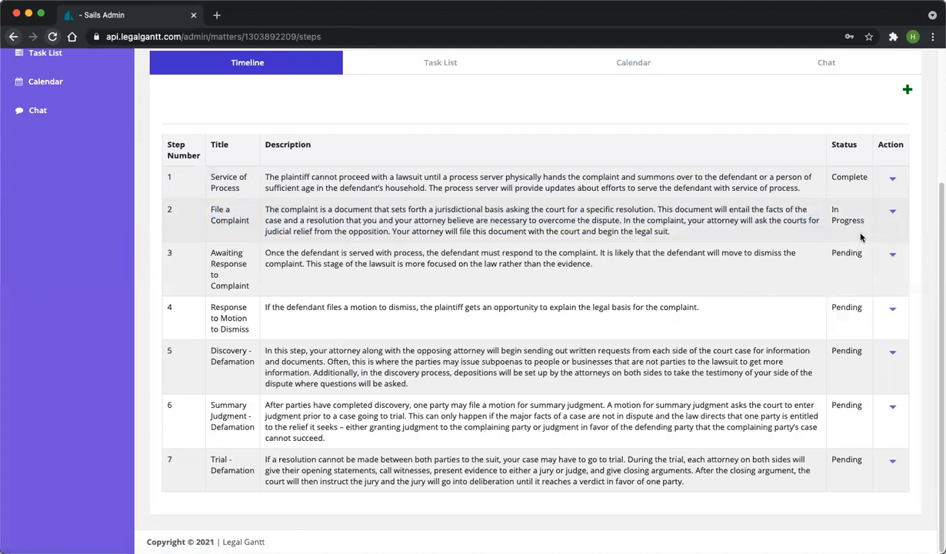
scroll(639, 185, down, 1)
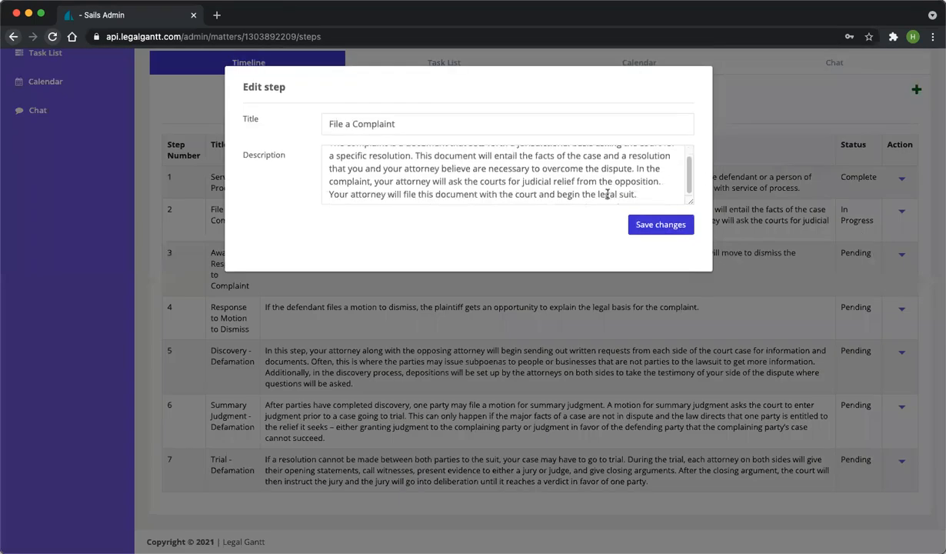
click(646, 190)
key(Return)
key(Return)
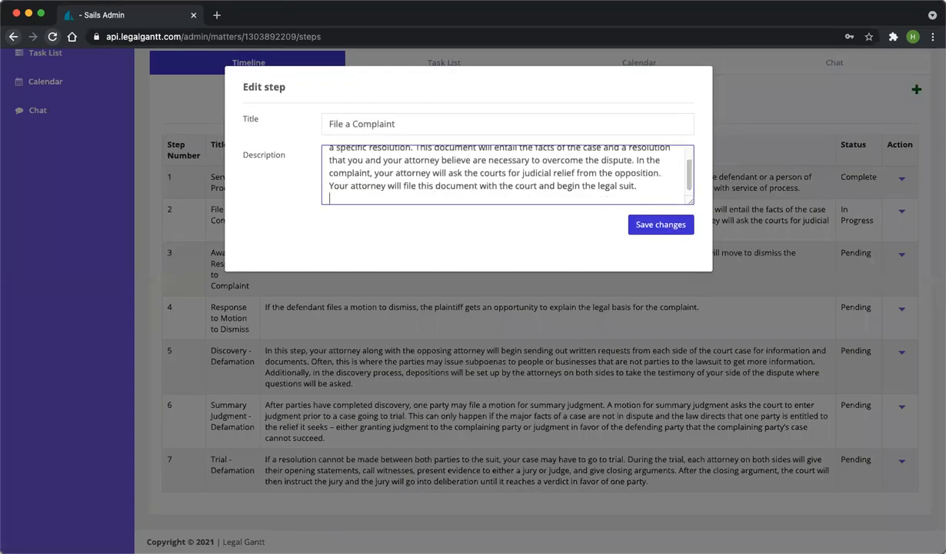
key(Return)
text(Defen)
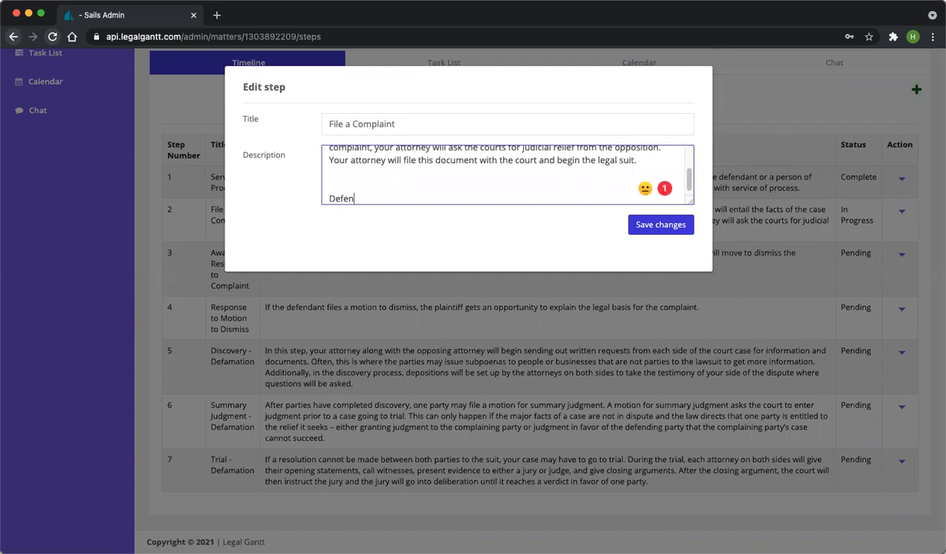
key(BackSpace)
key(BackSpace)
key(BackSpace)
key(BackSpace)
key(BackSpace)
key(BackSpace)
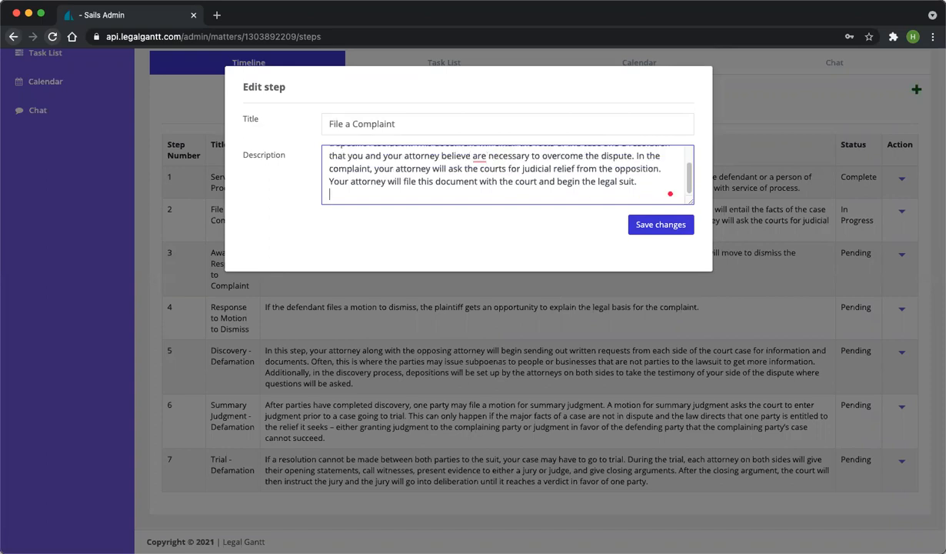
click(621, 372)
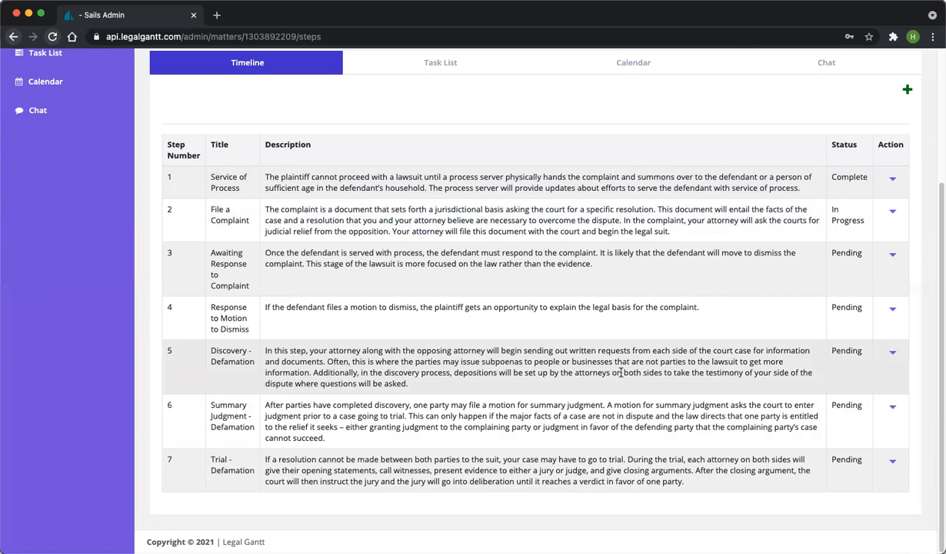
click(893, 212)
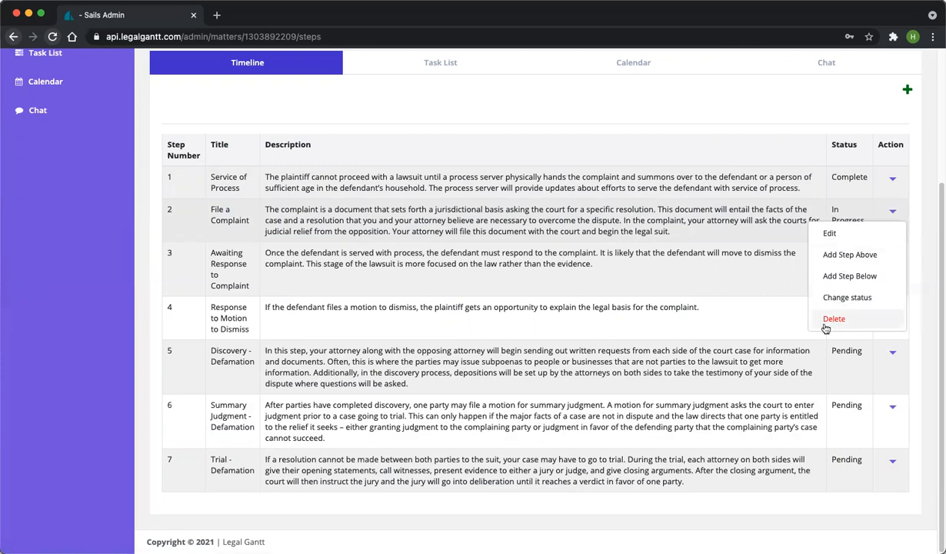
Step: View the matter's task list, switch to Clio in a new browser tab, and open the same matter's tasks there
click(444, 65)
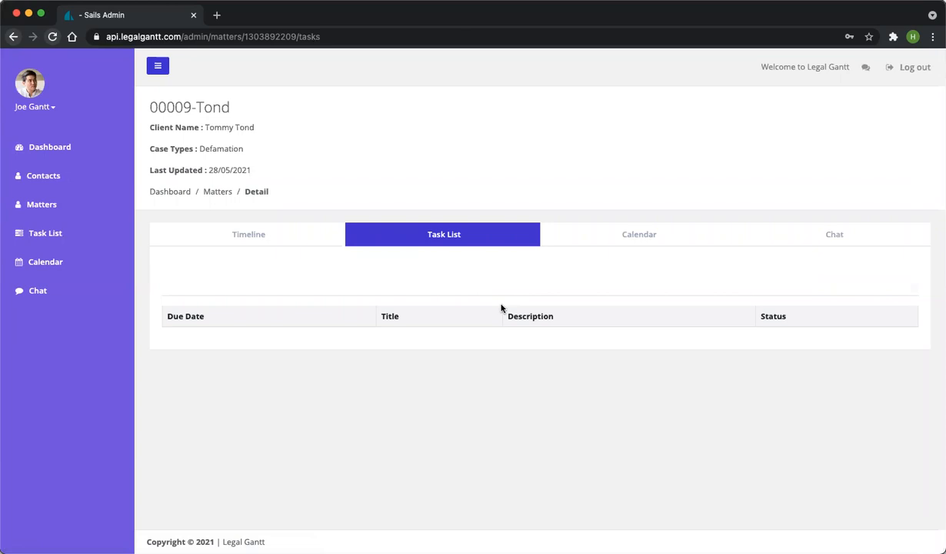
click(216, 15)
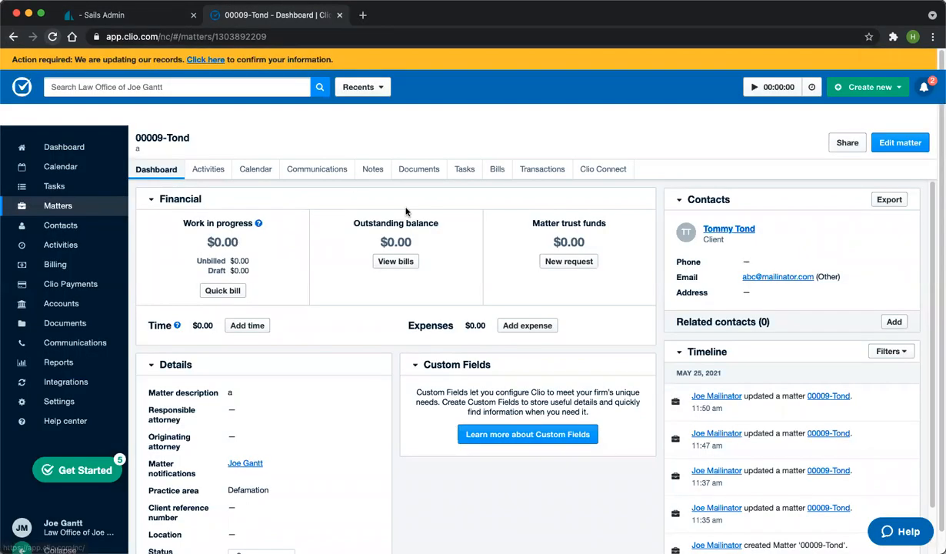
click(462, 169)
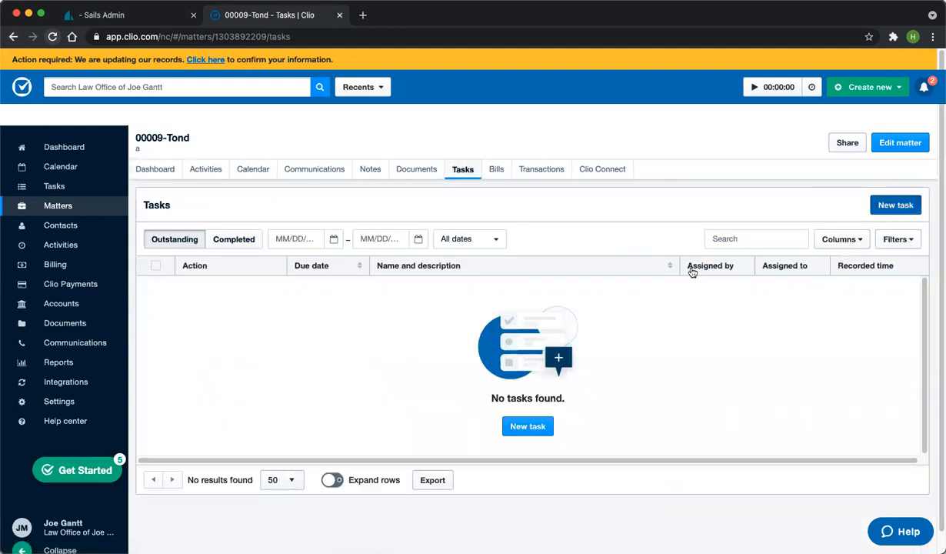
Step: Start a new task for the matter and name it "Provide us with a document"
click(877, 220)
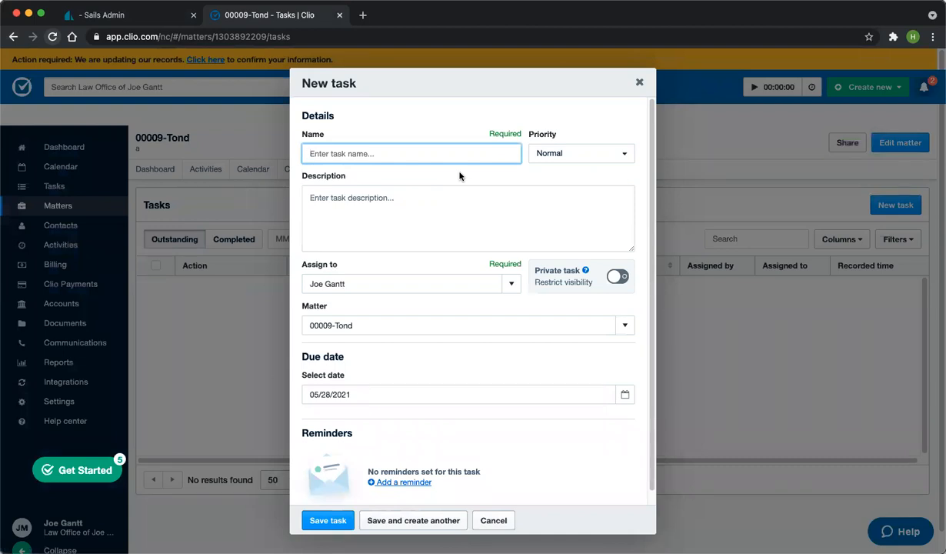
text(B)
key(BackSpace)
text(Provide us with a document)
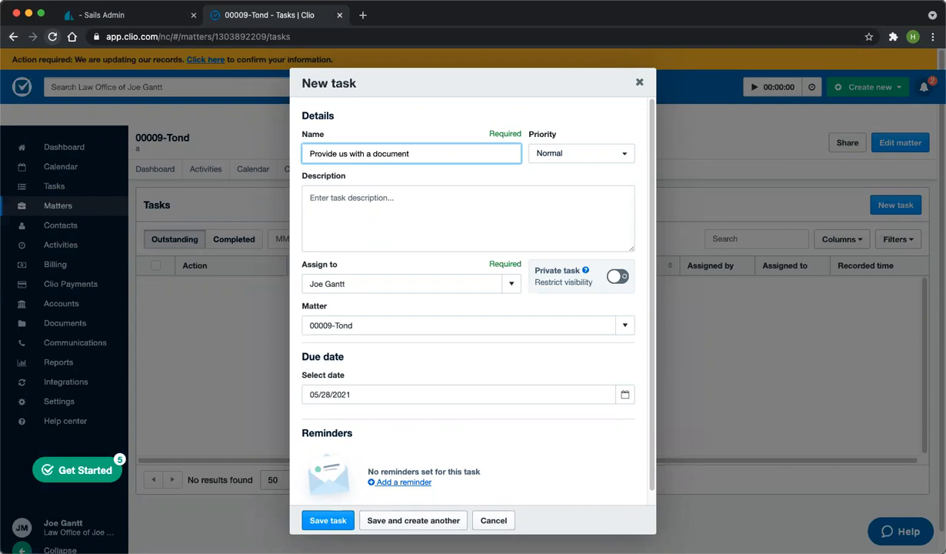
Step: Give the new task the description "Sign and return the confidentiality agreement."
click(373, 193)
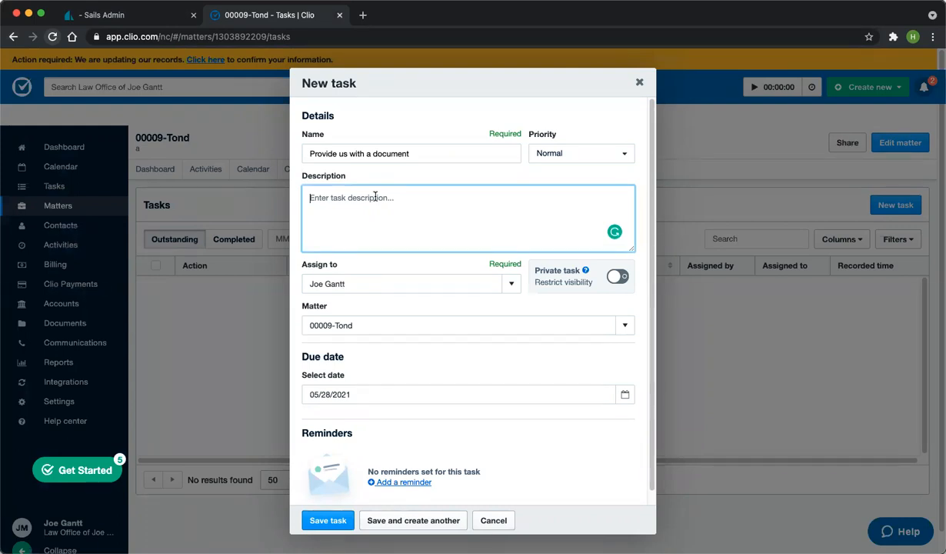
text(Sign and return )
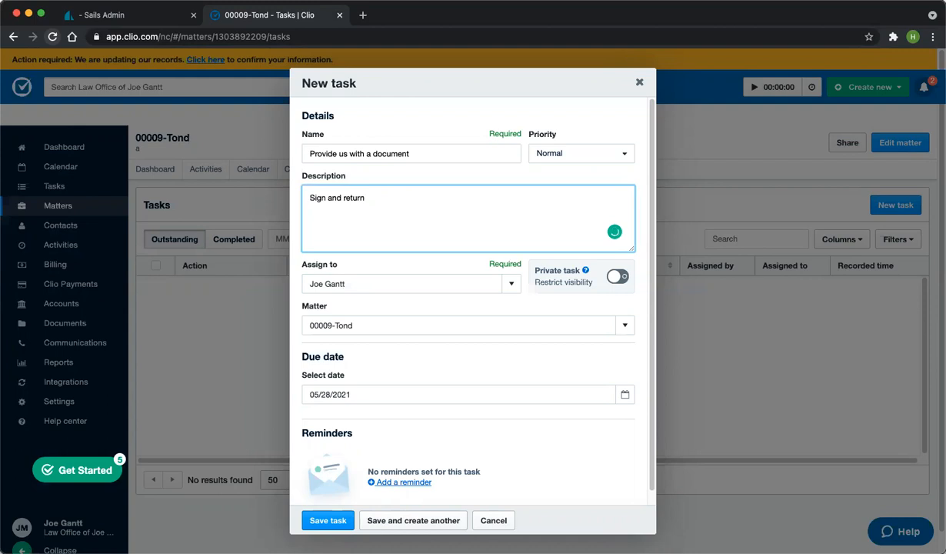
text(the confidentiality agreement.)
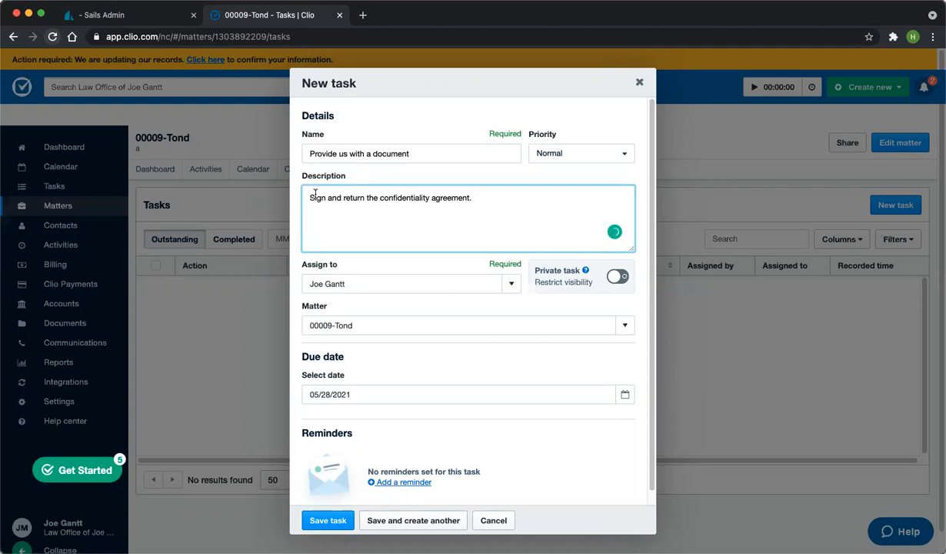
drag(310, 153, 427, 196)
click(420, 199)
scroll(389, 370, down, 1)
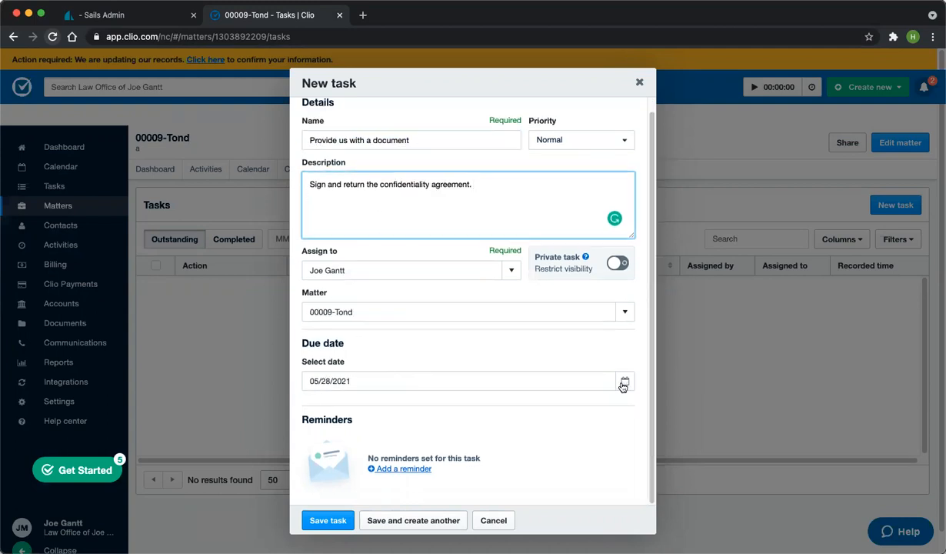
Step: Set the new task's due date to 05/31/2021 and save the task
click(624, 381)
click(341, 339)
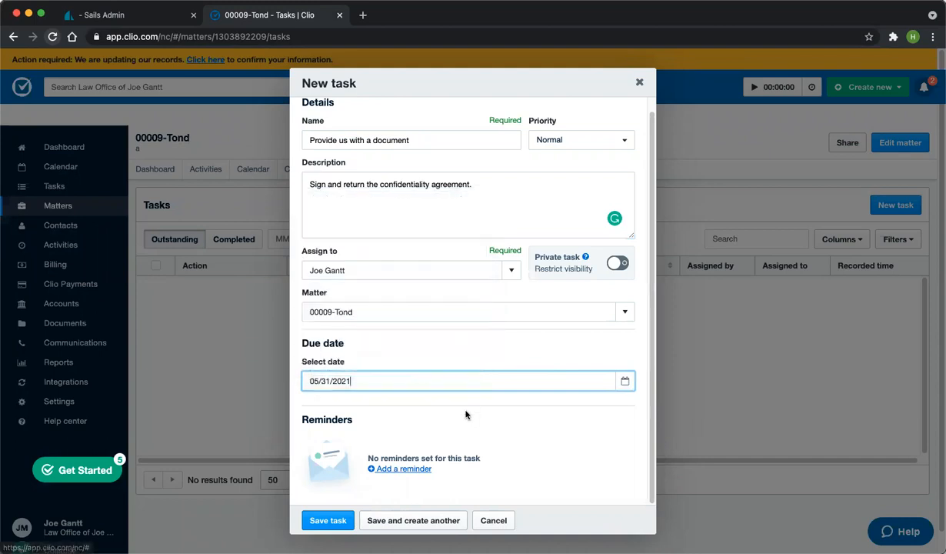
click(331, 520)
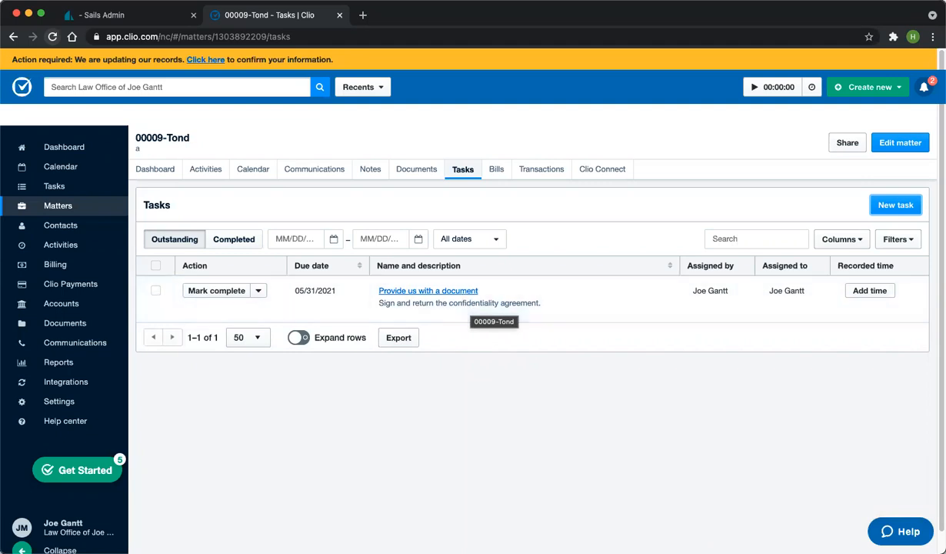
Step: Switch back to Legal Gantt, reload it and review the document request task in the overall task list
click(120, 22)
click(51, 38)
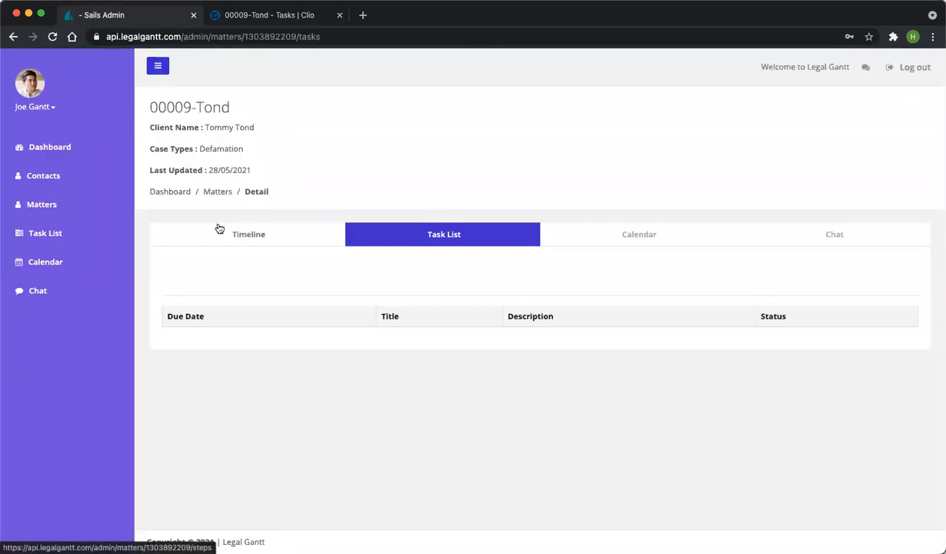
click(38, 234)
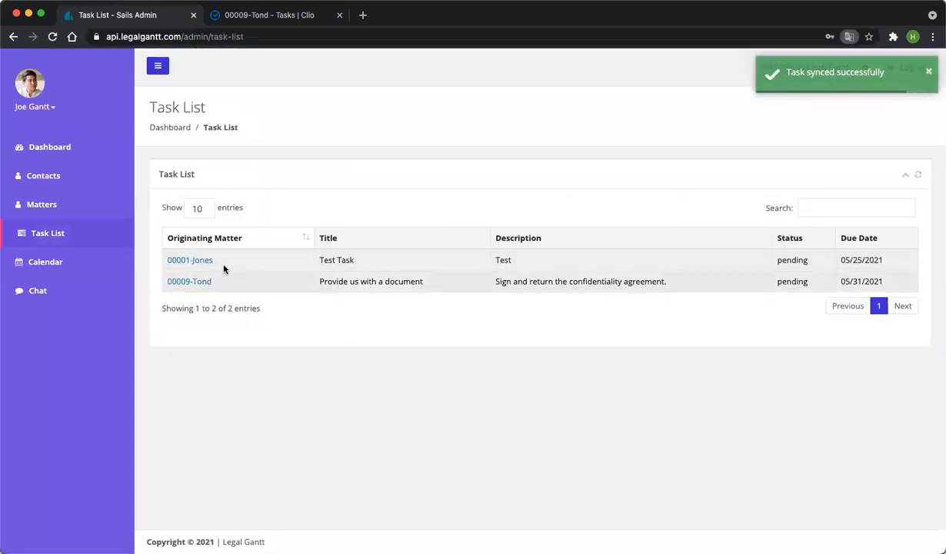
drag(322, 280, 883, 282)
Step: Open the defamation matter again and review the task's details in the matter's own task list
click(40, 208)
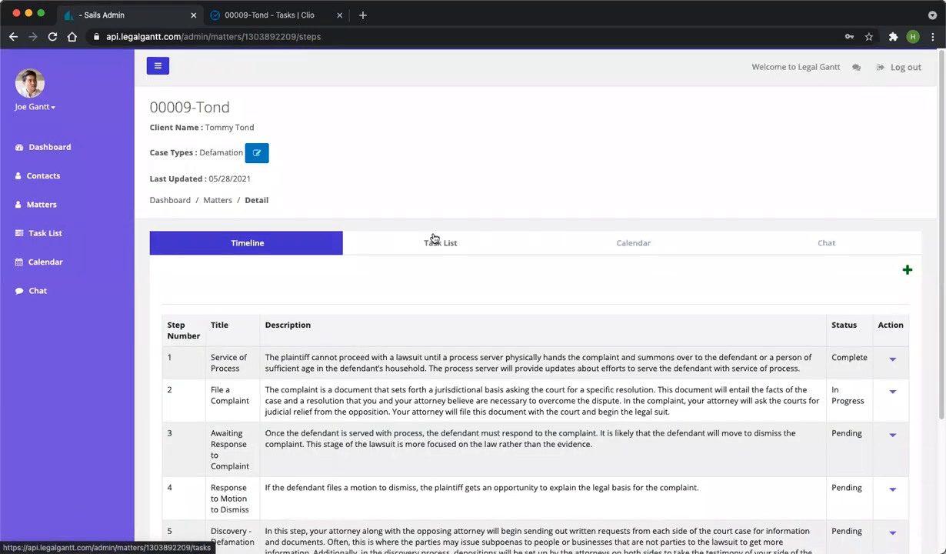
click(438, 241)
drag(176, 337, 910, 341)
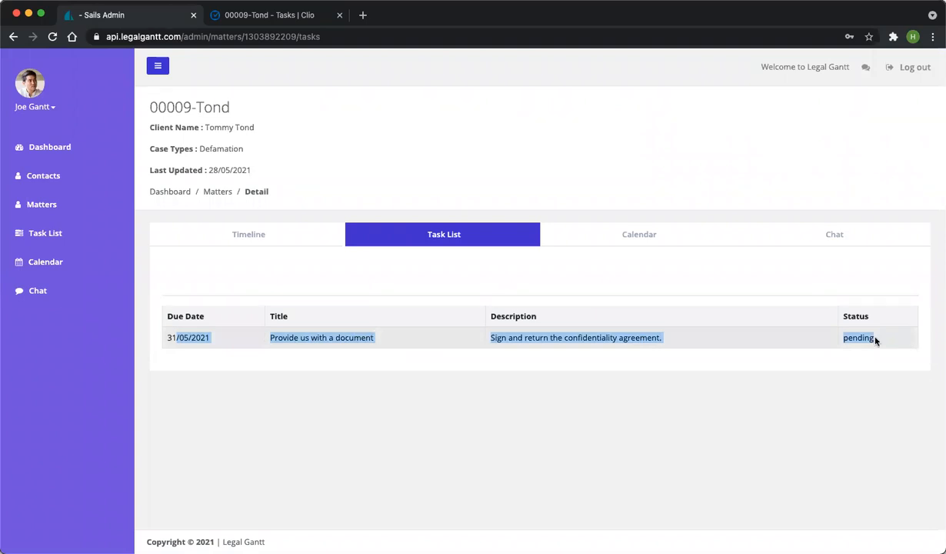
Step: View the matter's calendar in Legal Gantt, then switch to Clio and open the same matter's calendar events
click(638, 244)
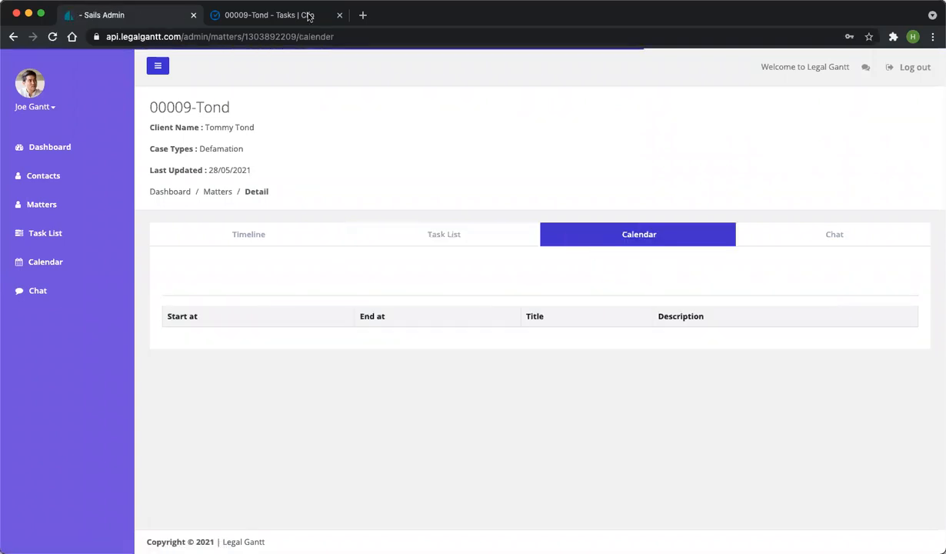
click(307, 16)
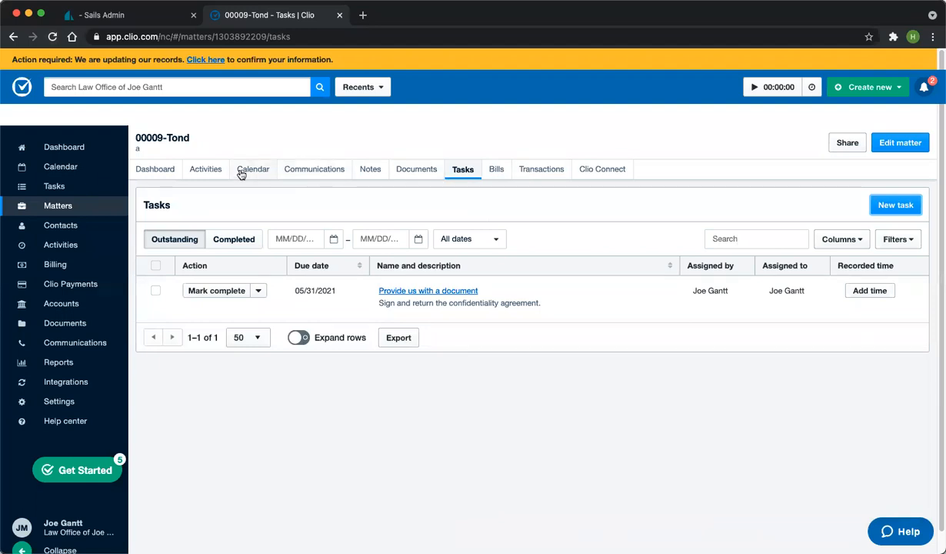
click(247, 170)
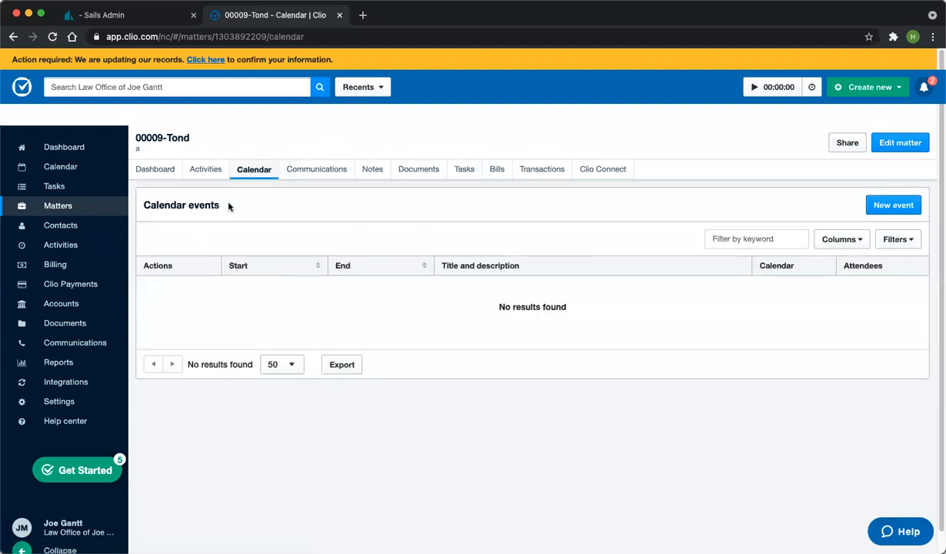
Step: Start a new calendar event titled "Meeting" with the location "Zoom" and the description "TBD"
click(889, 205)
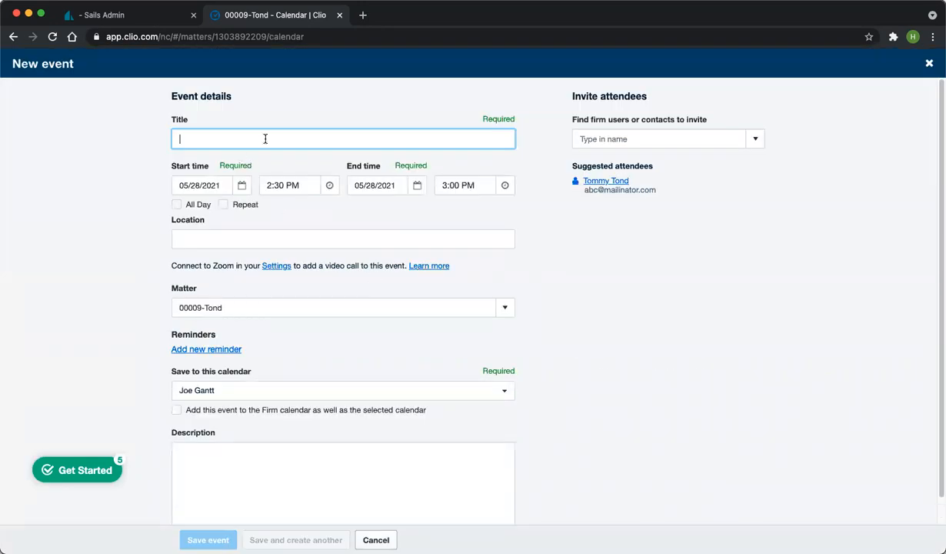
text(Meeting)
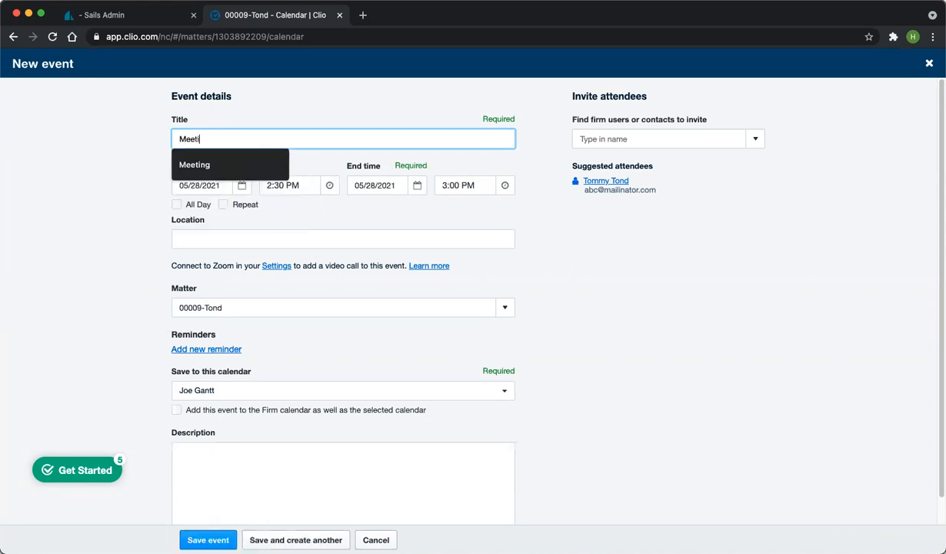
click(241, 243)
text(Zoom)
click(195, 447)
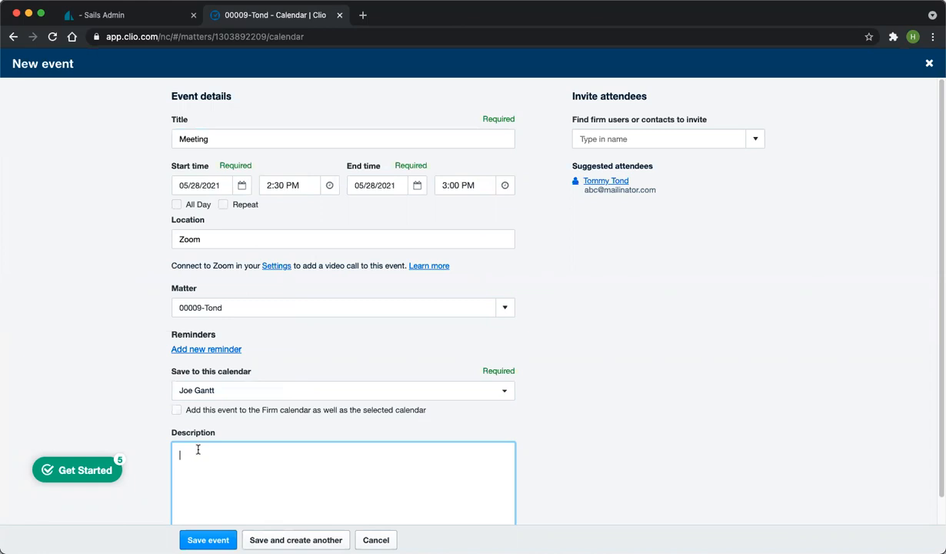
text(TB)
Step: Set the meeting's start date to 06/01/2021 and save the event
scroll(400, 422, down, 1)
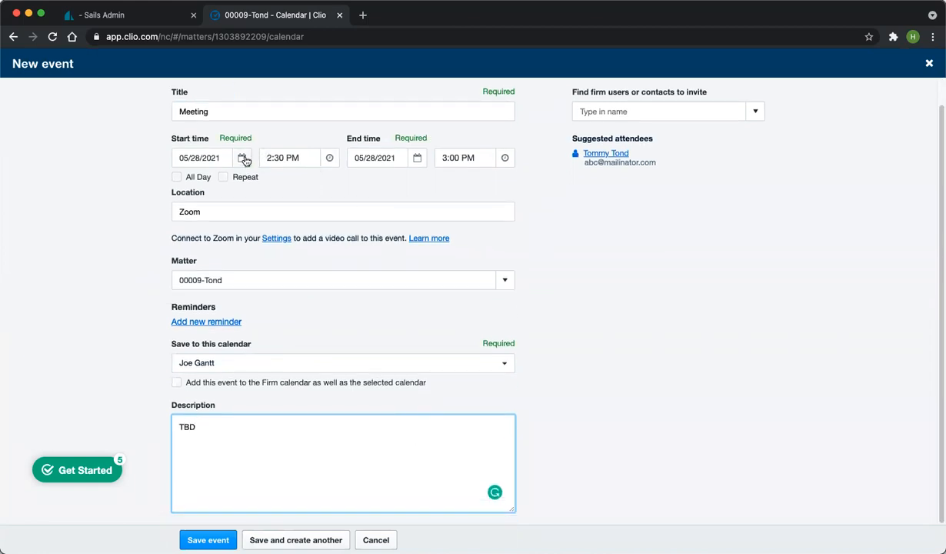
click(243, 159)
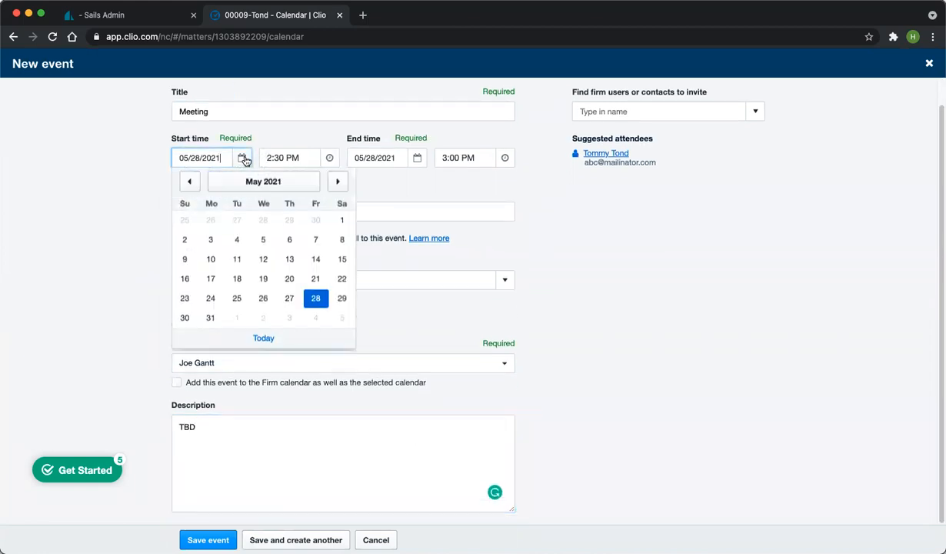
click(340, 185)
click(238, 223)
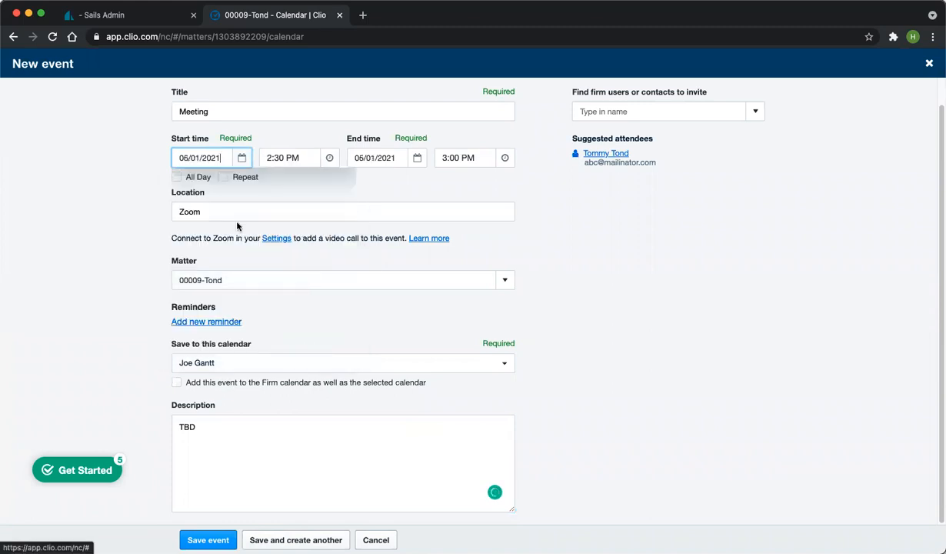
click(208, 540)
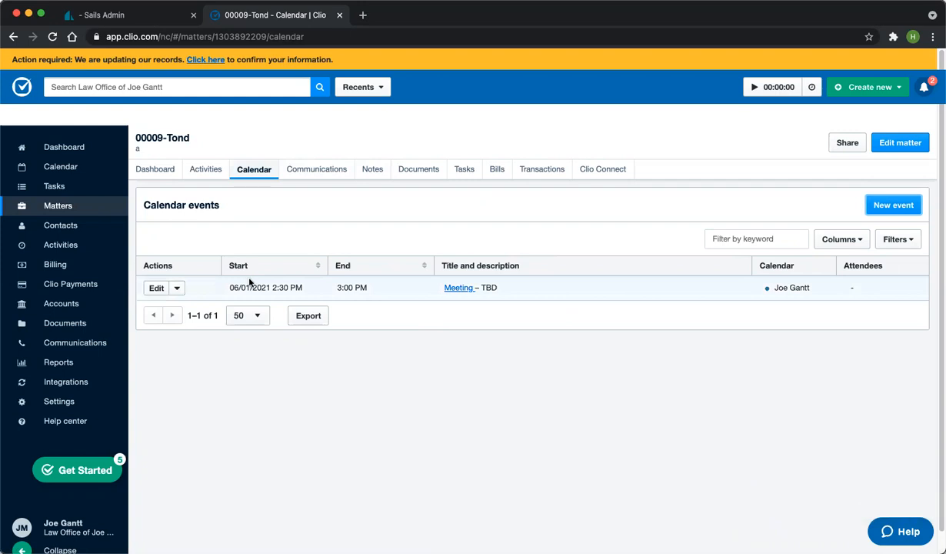
Step: Switch to Legal Gantt, refresh the matter's calendar and review the meeting entry
click(126, 15)
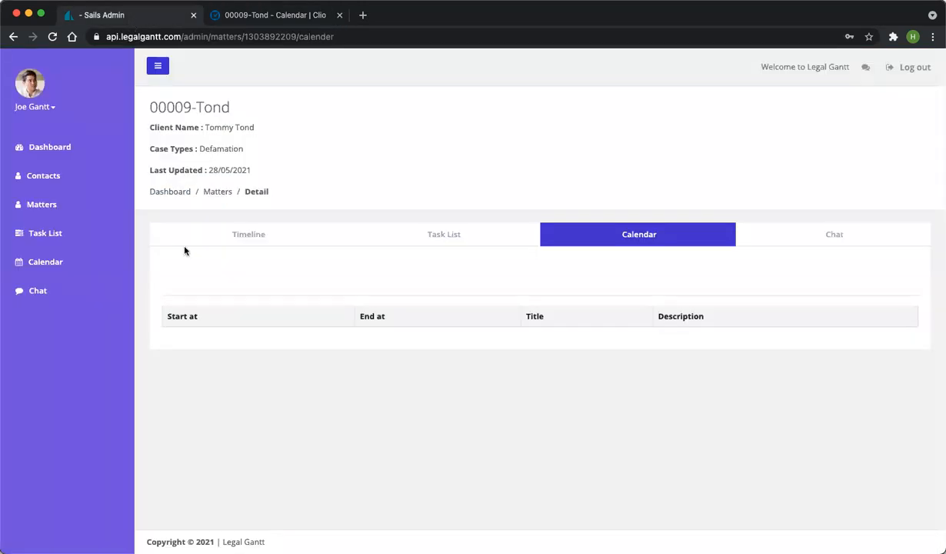
click(447, 234)
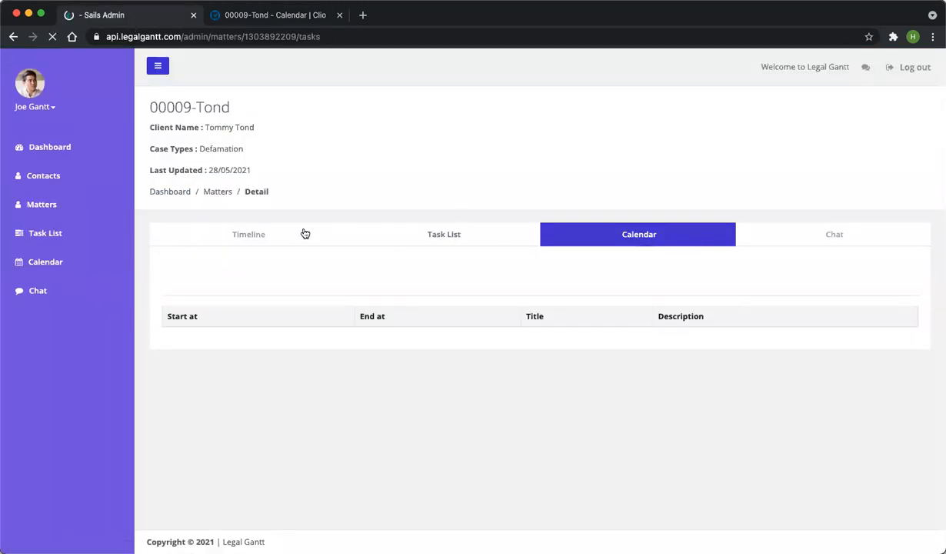
click(632, 246)
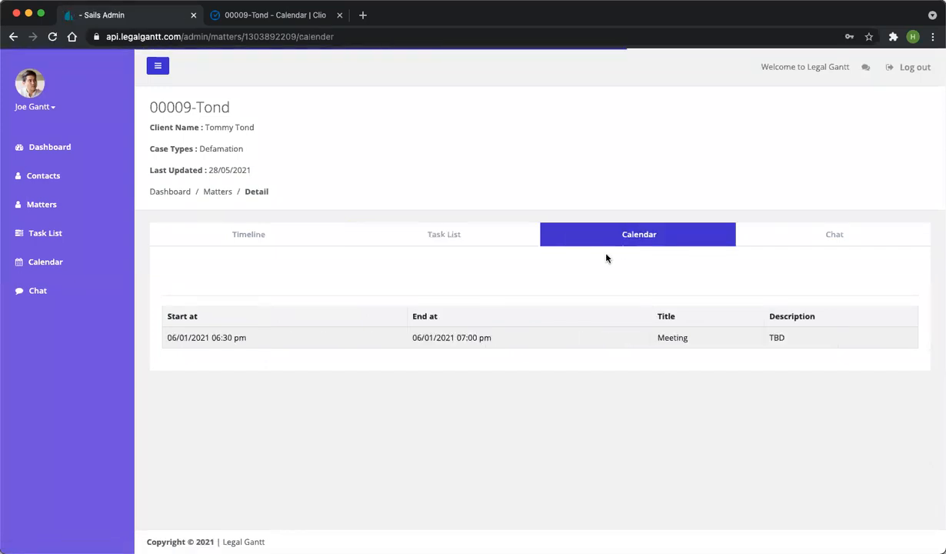
drag(182, 332, 788, 345)
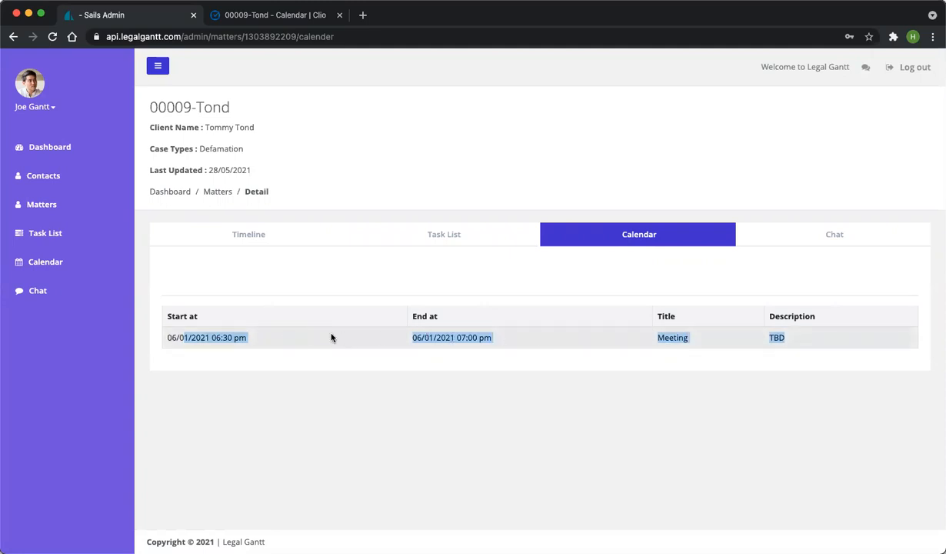
Step: Open the matter's chat and send the message "Hi Client, how are you doing today?"
click(821, 233)
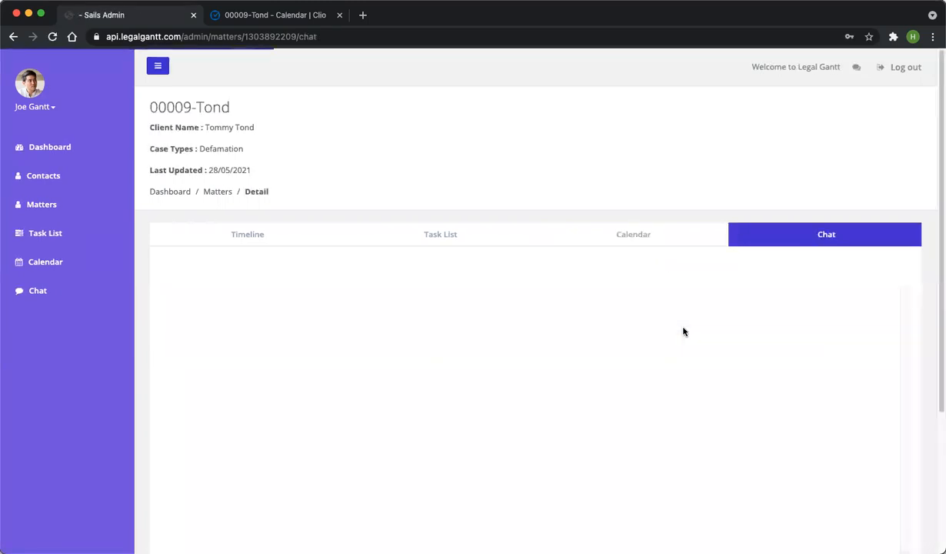
scroll(604, 330, down, 3)
scroll(602, 331, down, 1)
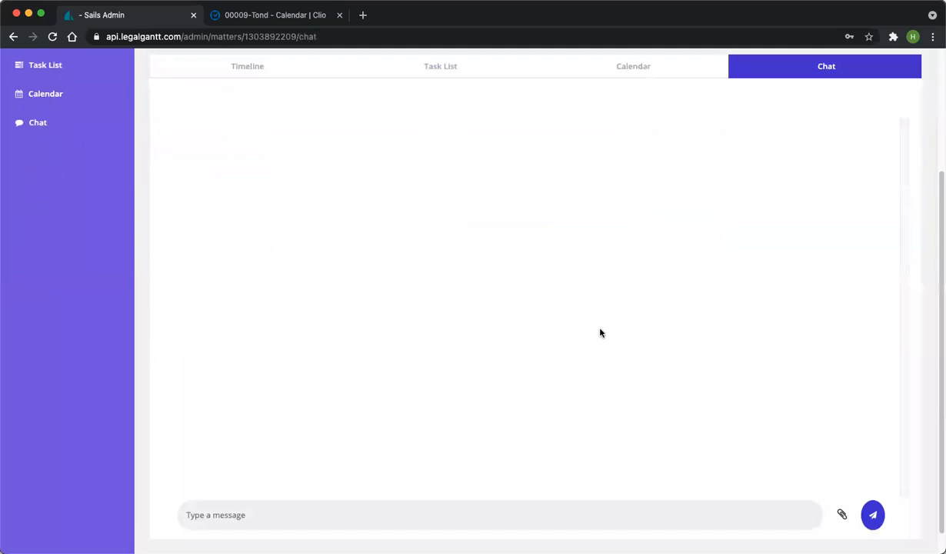
click(266, 517)
text(Hi)
text( CLien)
text(ient )
text( how ar eyou)
text(doing today)
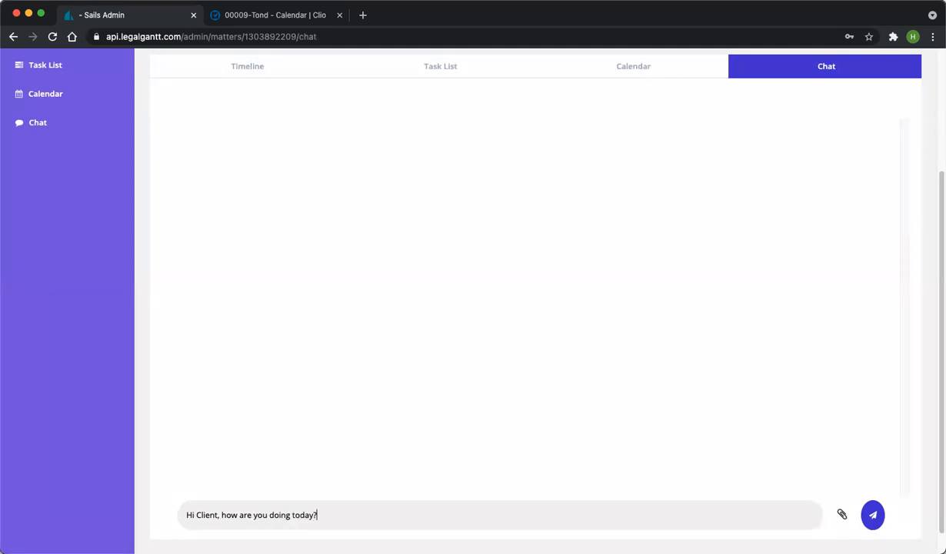
text(?)
key(Return)
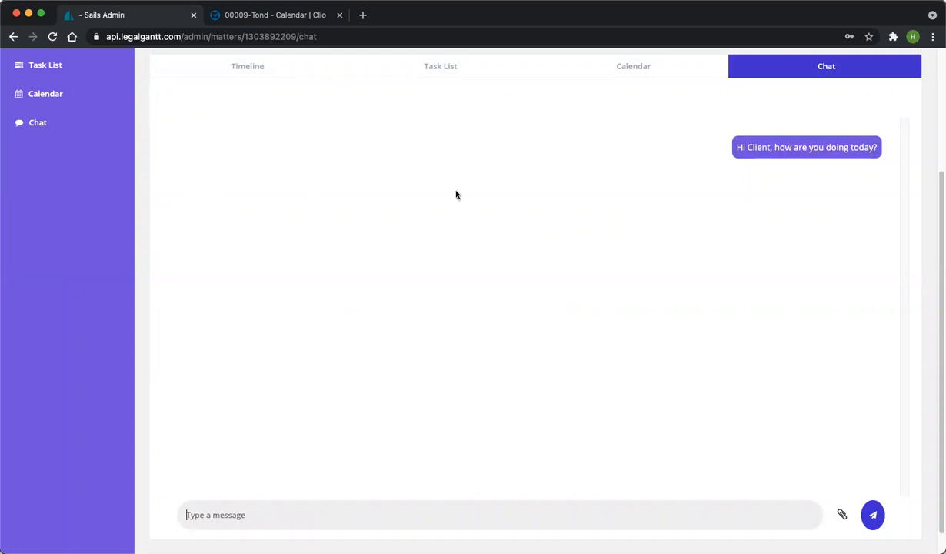
Step: Check the chat notifications and examine the attachment types offered for a chat message without attaching anything
scroll(277, 213, up, 3)
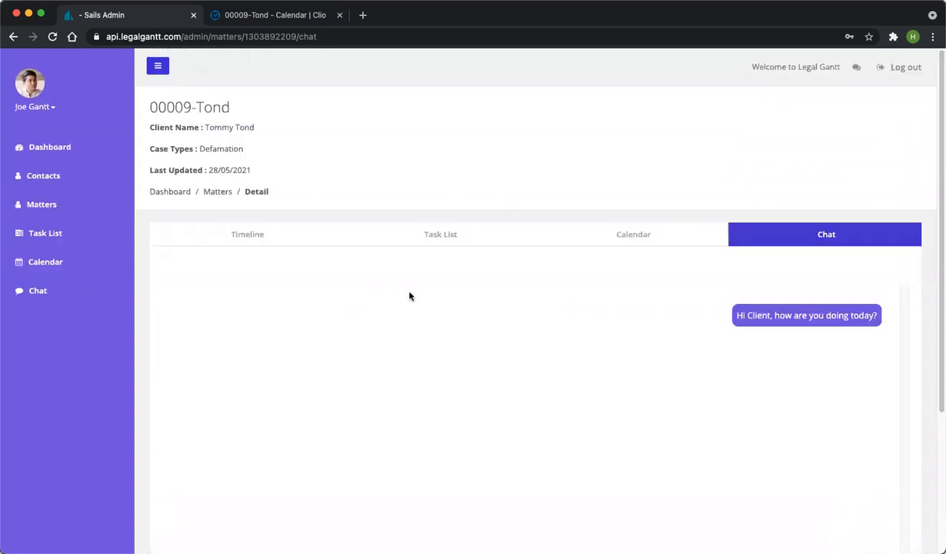
click(855, 69)
click(856, 69)
scroll(479, 308, down, 5)
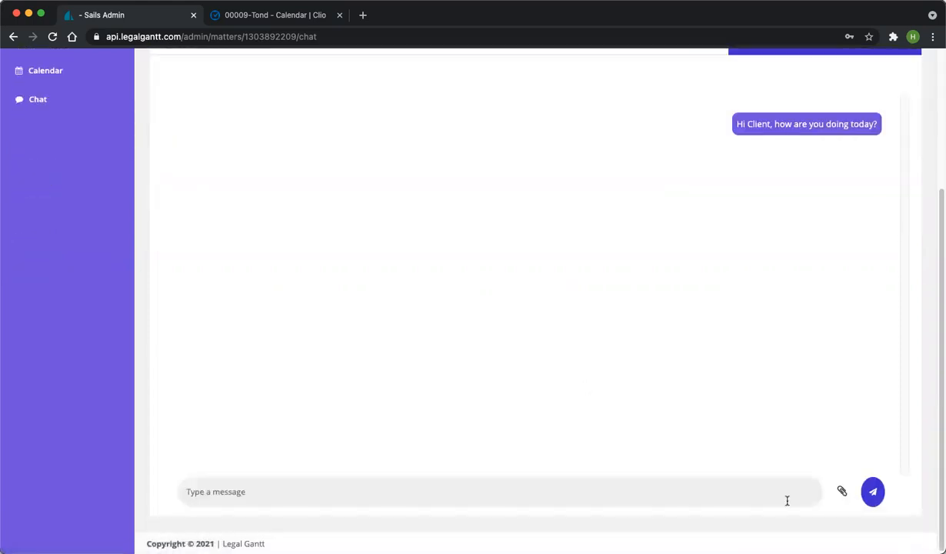
click(843, 493)
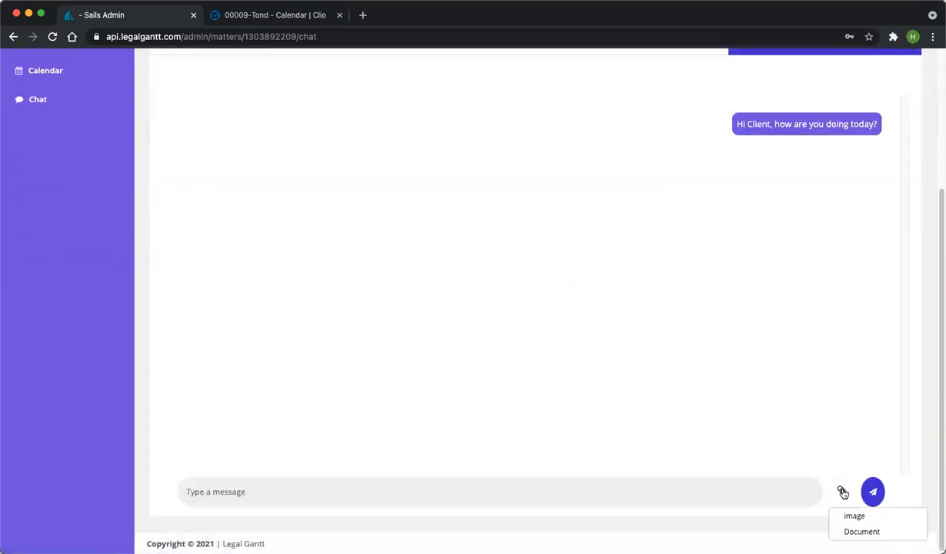
click(809, 443)
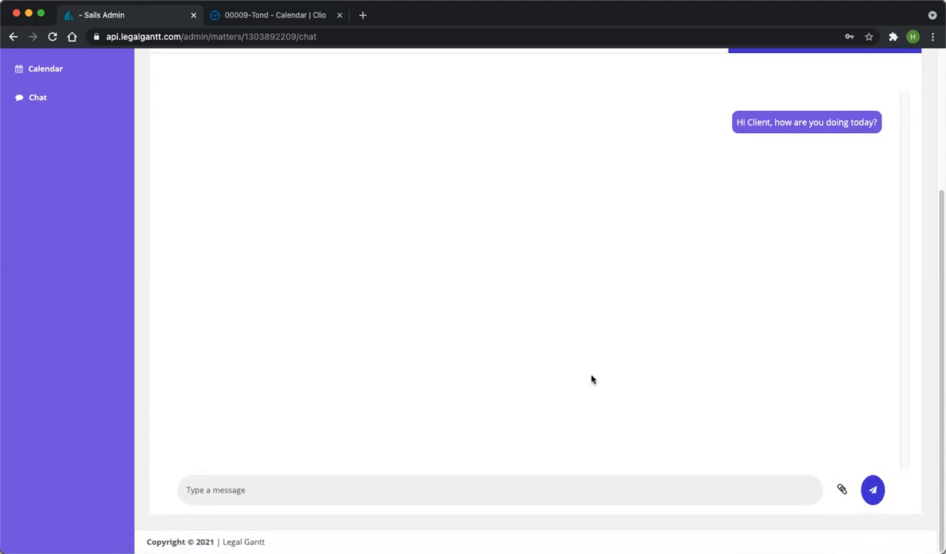
scroll(588, 380, up, 5)
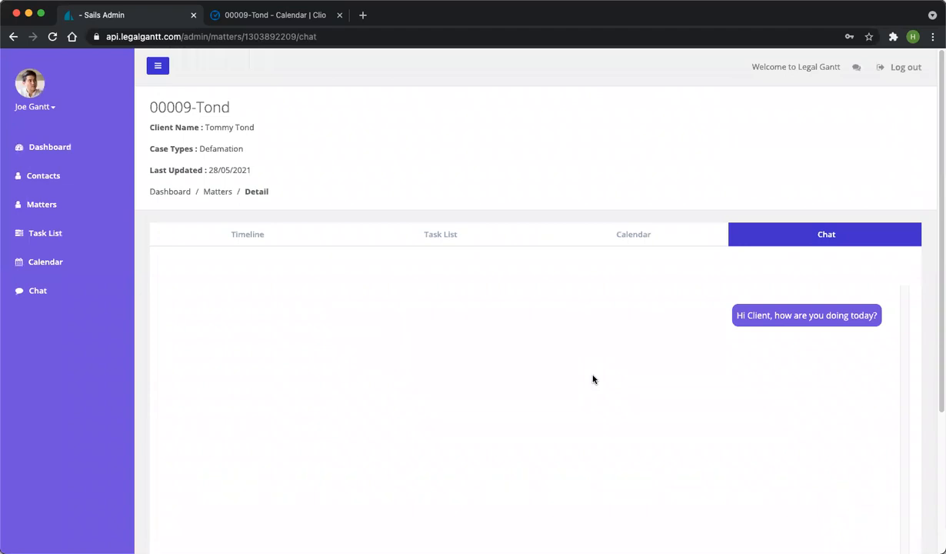